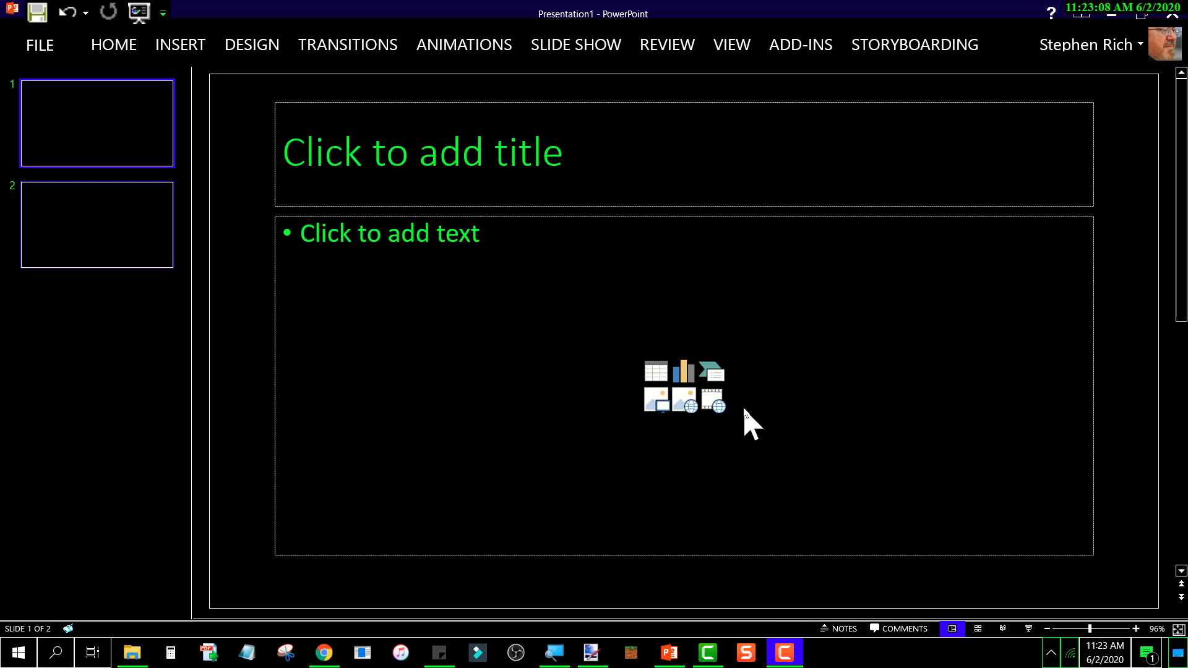
# Step: Type 'Title' into slide 1's title placeholder
pyautogui.click(443, 166)
pyautogui.click(453, 160)
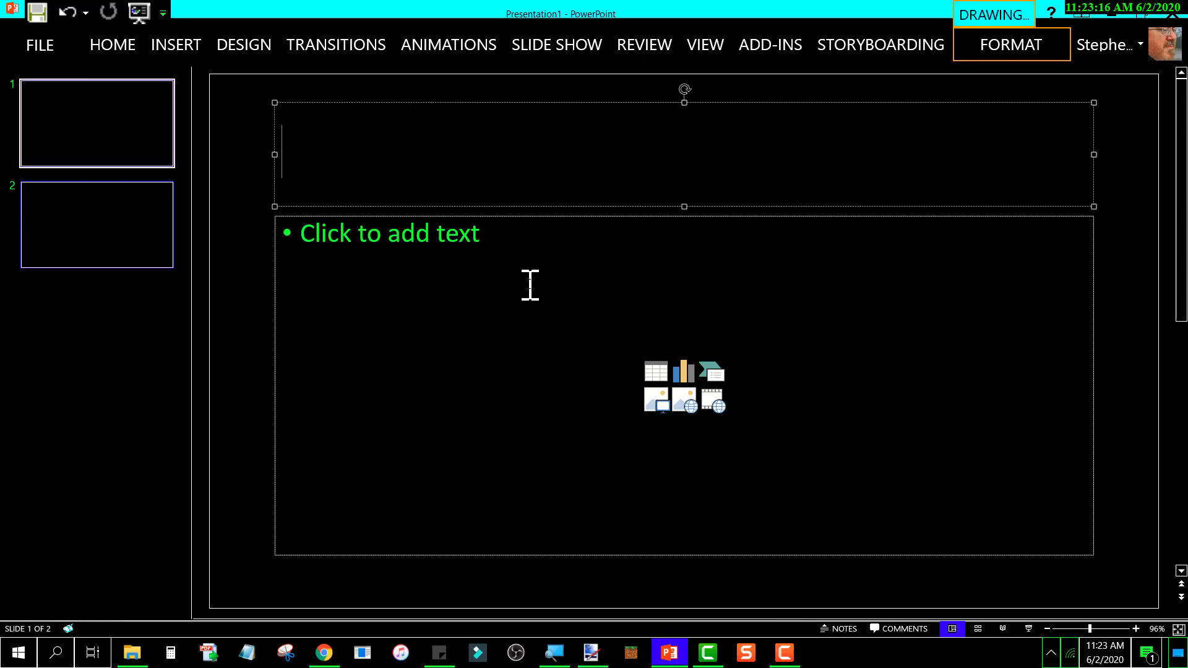
pyautogui.write('title')
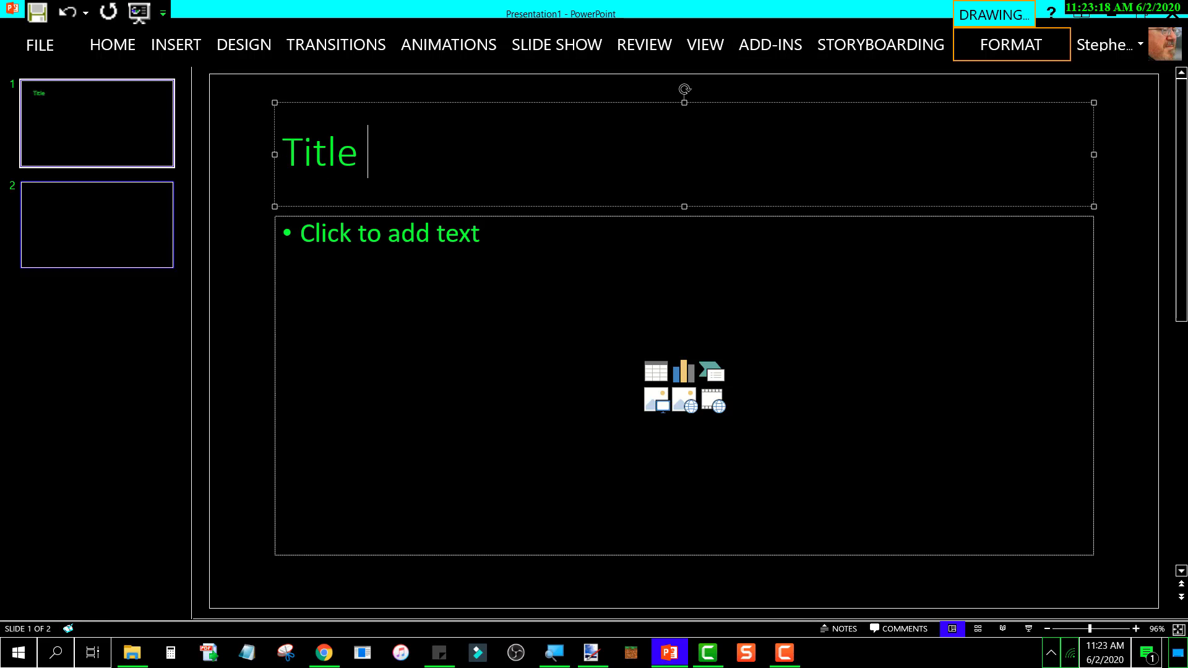
pyautogui.press('Return')
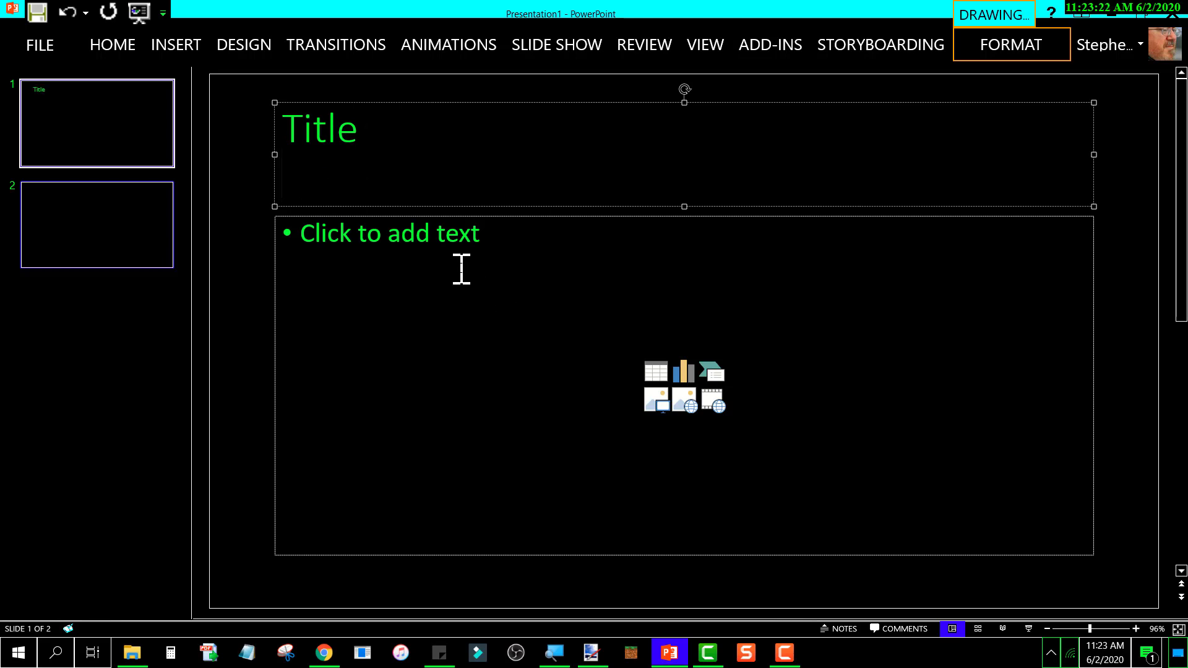
# Step: Add the bullets 'Content' and 'Some more content' in the body placeholder
pyautogui.click(458, 245)
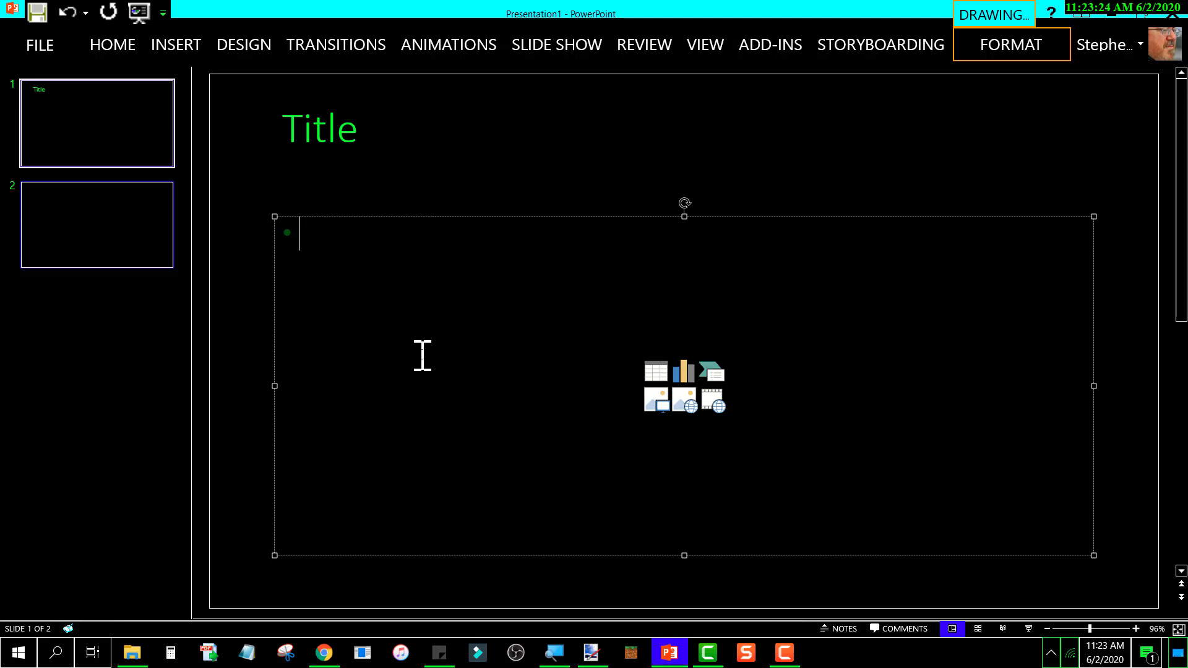
pyautogui.write('content')
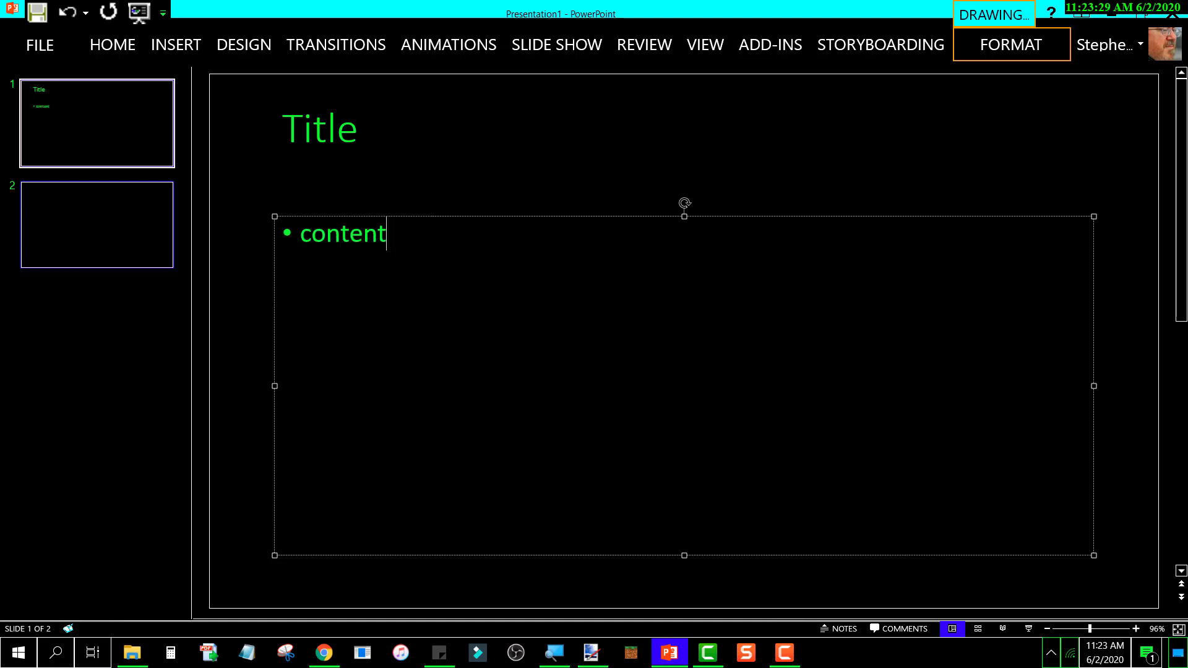
pyautogui.press('Return')
pyautogui.write('some')
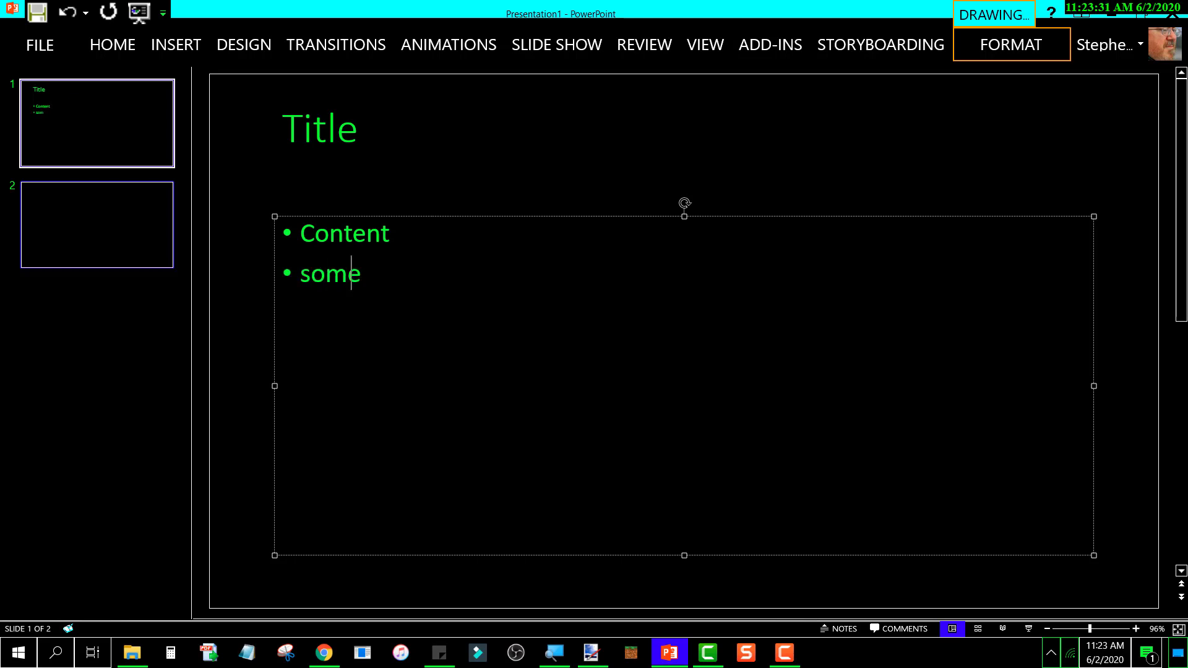
pyautogui.write(' more content')
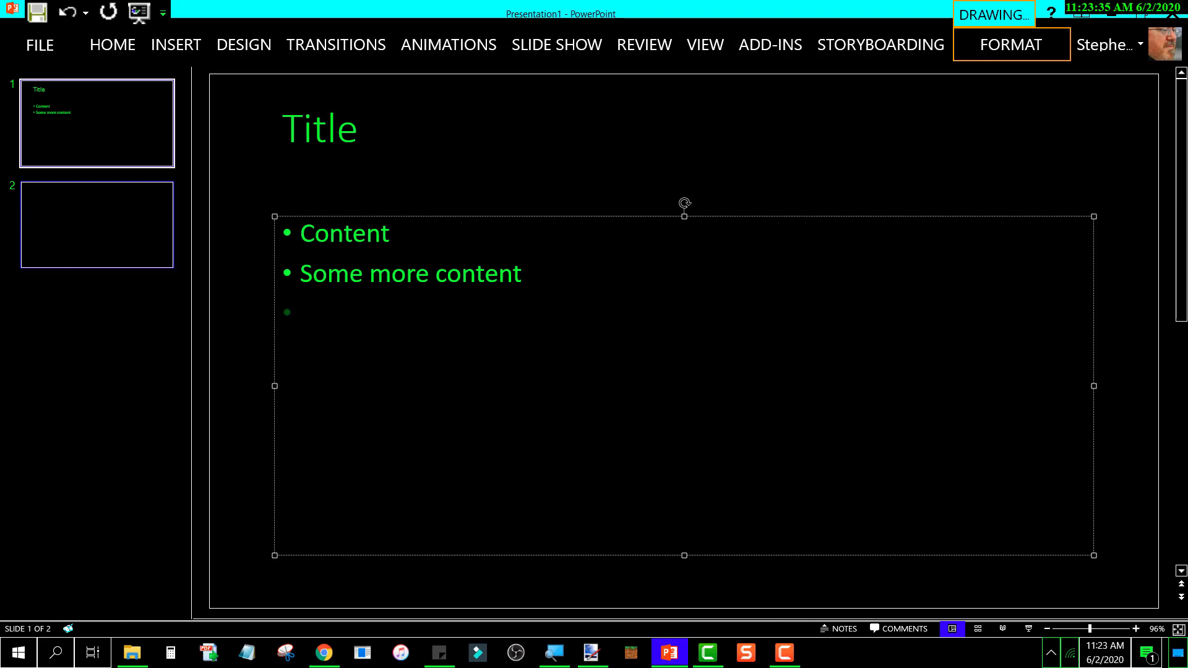
# Step: Select the bulleted content placeholder, then add the title placeholder to the selection
pyautogui.click(258, 265)
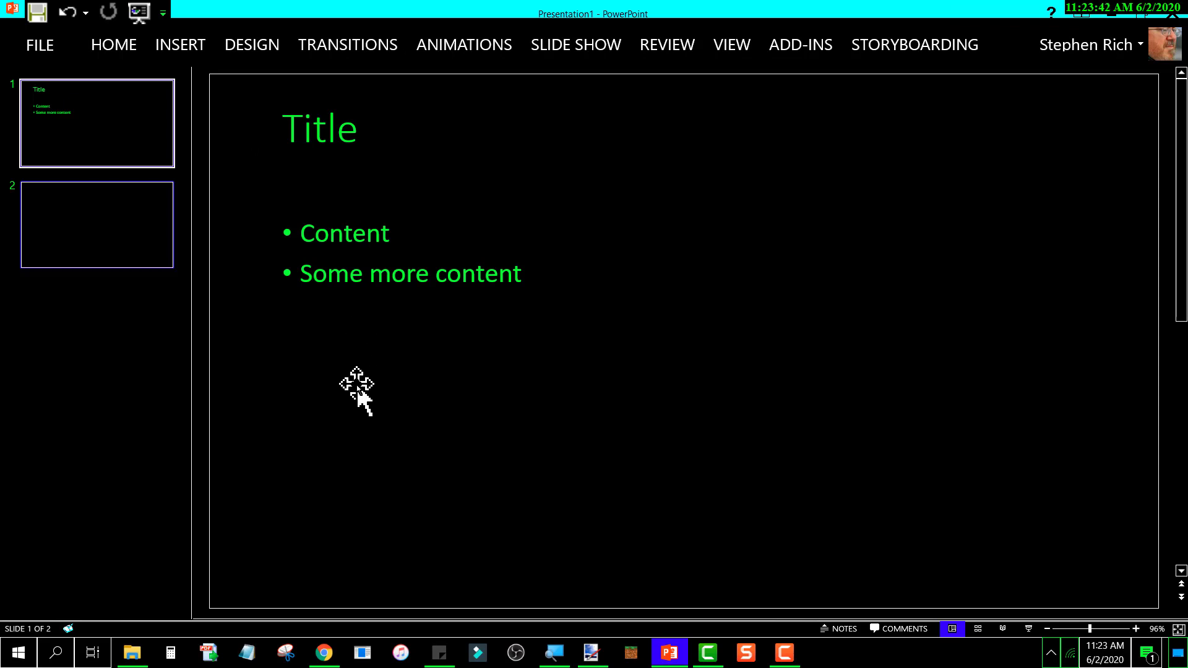
pyautogui.click(349, 272)
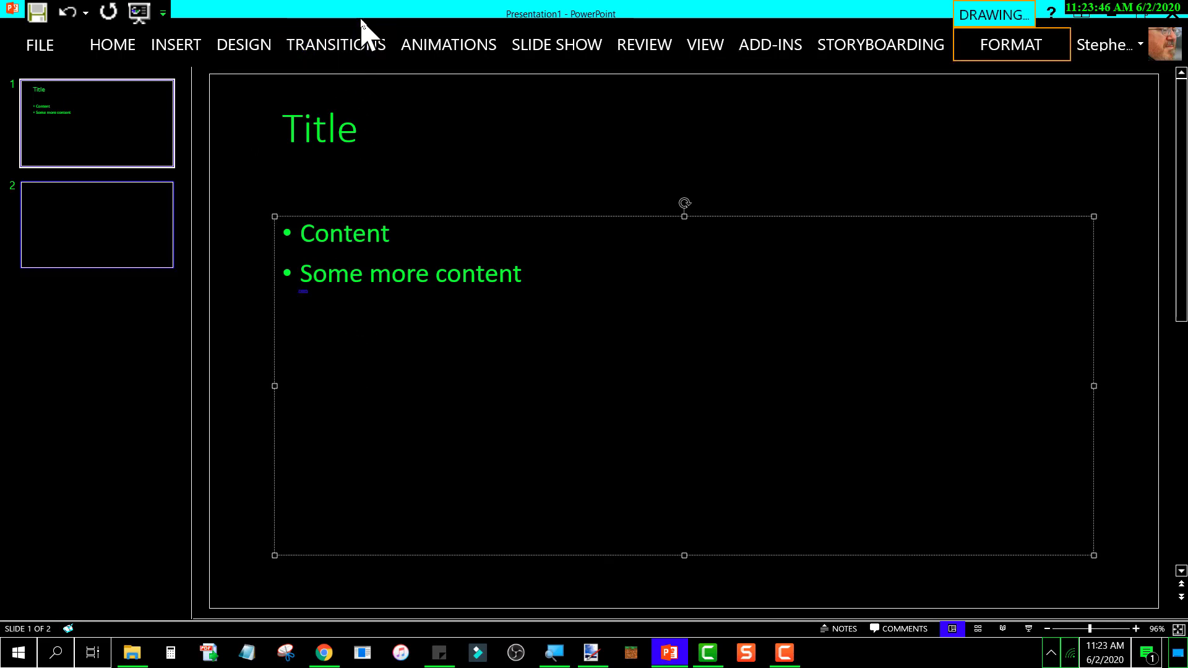
pyautogui.keyDown('shift'); pyautogui.click(370, 135); pyautogui.keyUp('shift')
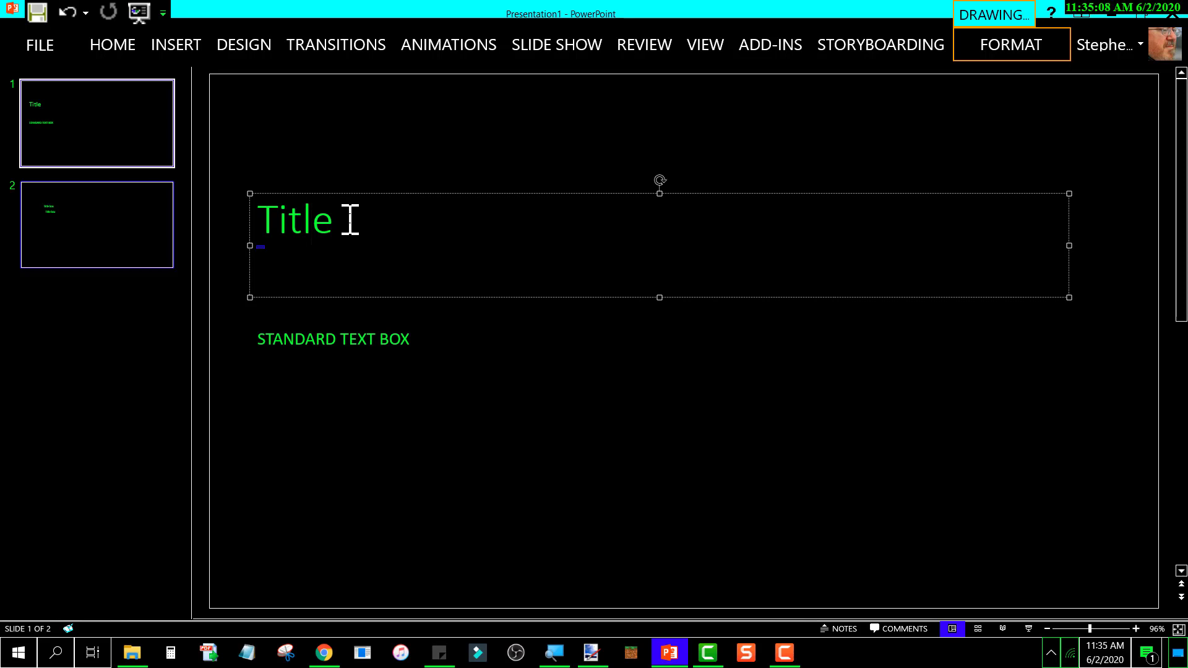
# Step: Draw a new empty text box in the lower middle of slide 1
pyautogui.click(336, 325)
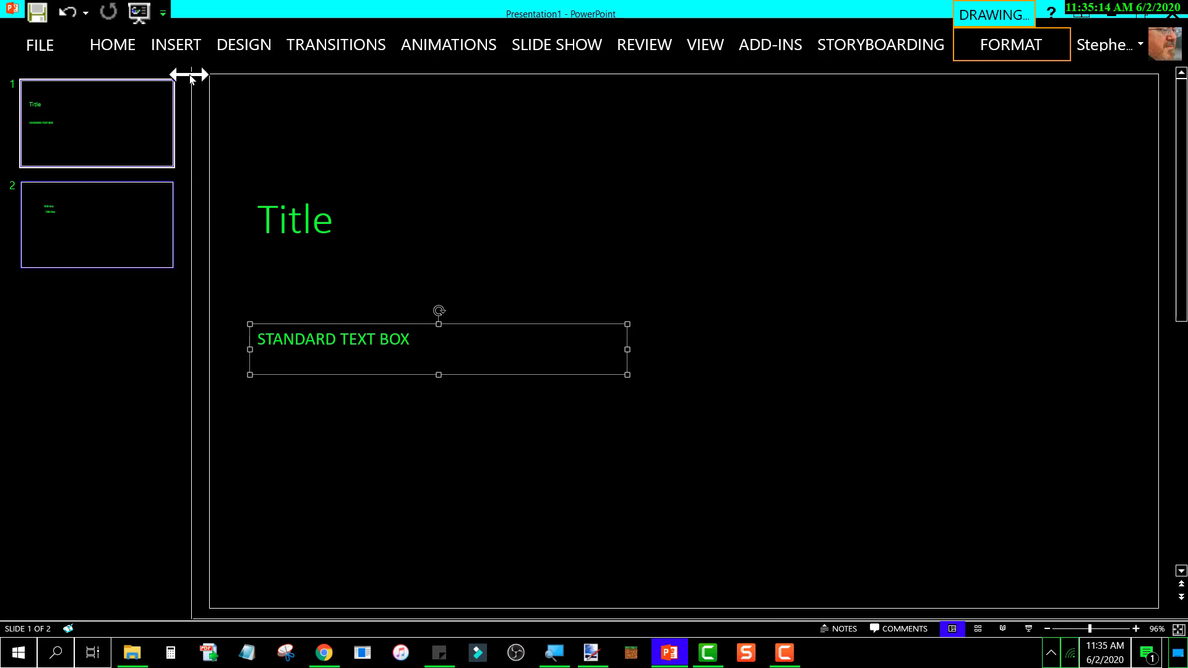
pyautogui.click(184, 52)
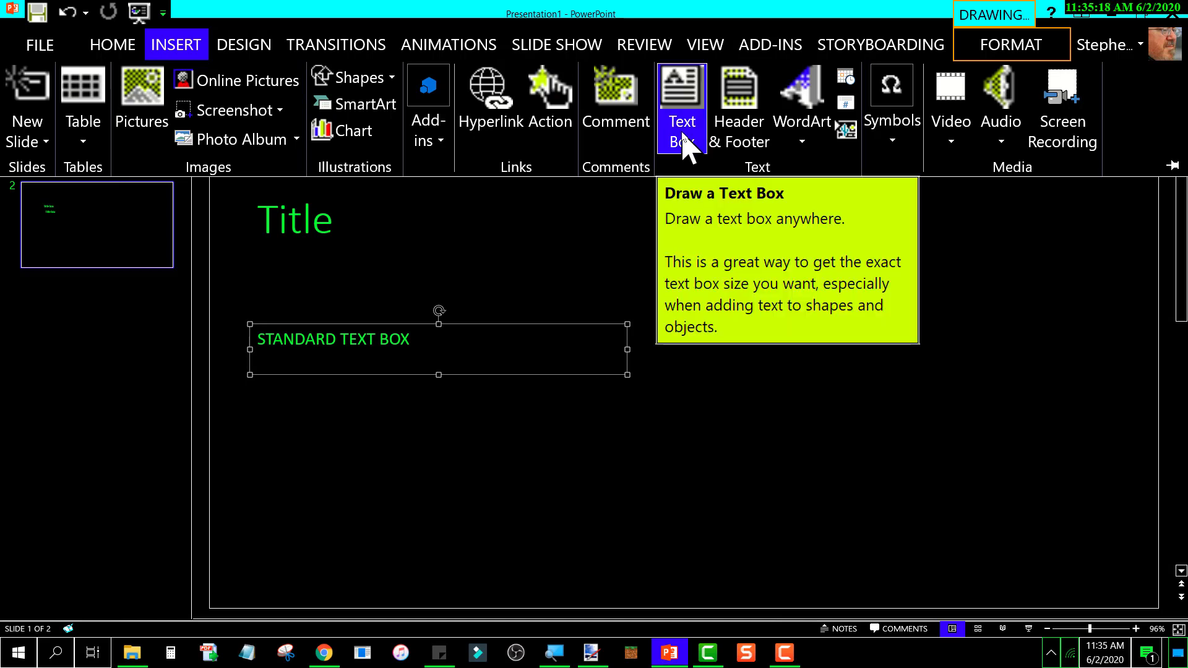
pyautogui.click(683, 132)
pyautogui.moveTo(507, 435); pyautogui.dragTo(668, 513)
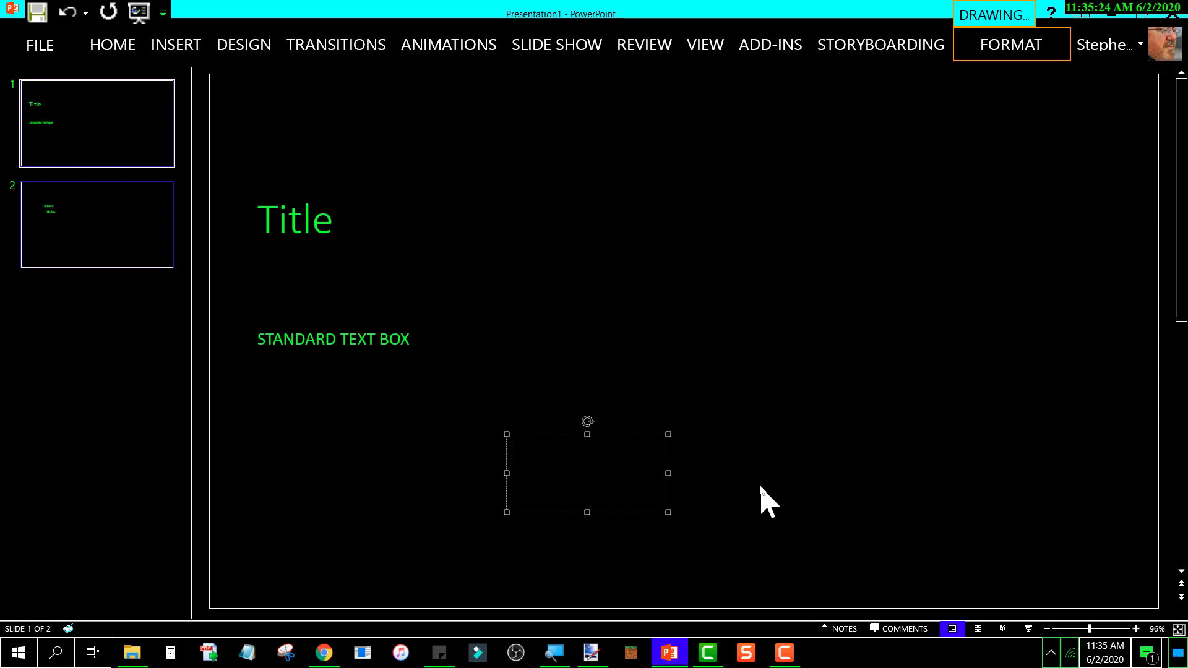
# Step: Delete the empty text box and select Title together with the STANDARD TEXT BOX
pyautogui.click(628, 436)
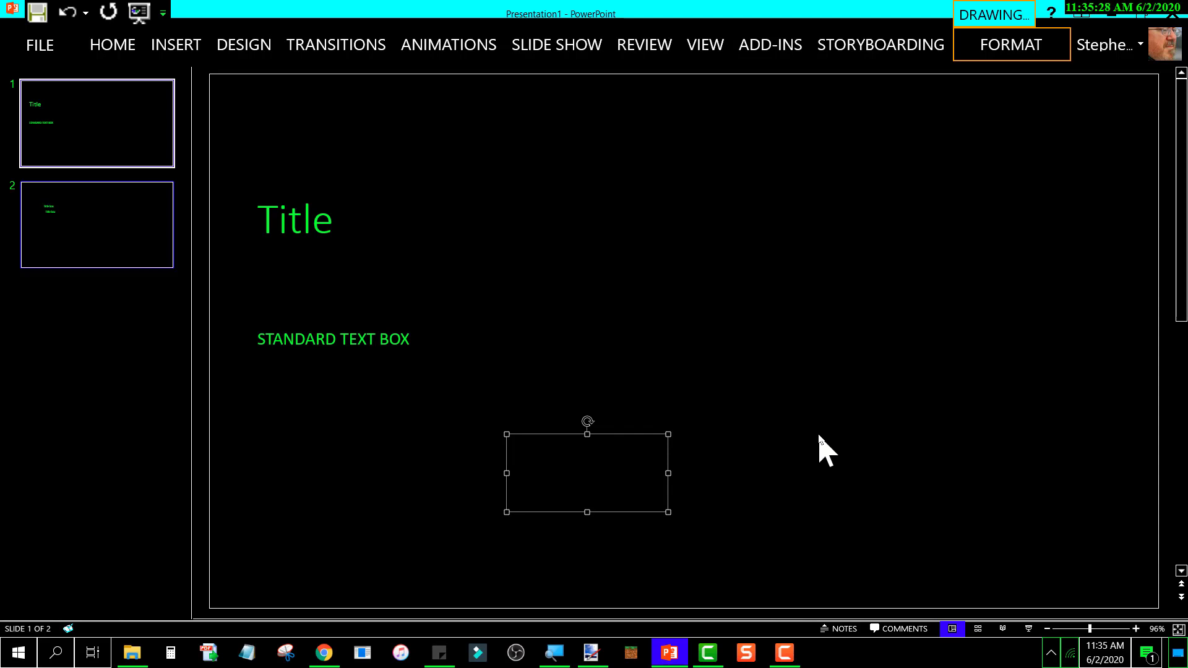
pyautogui.press('Delete')
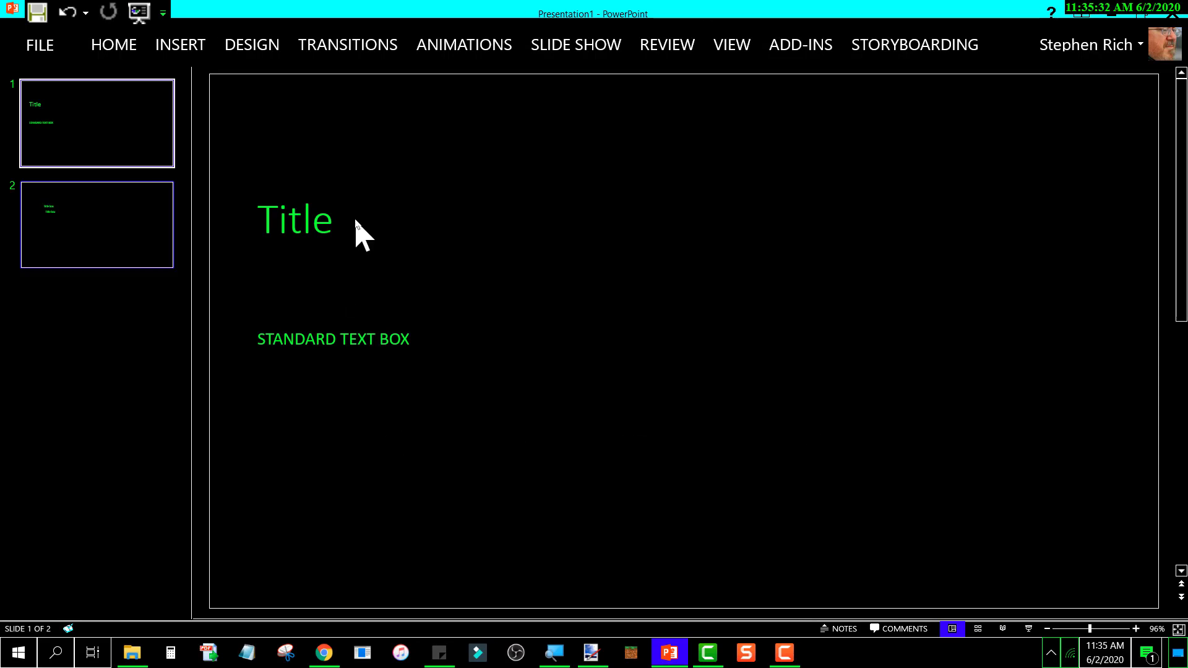
pyautogui.click(301, 225)
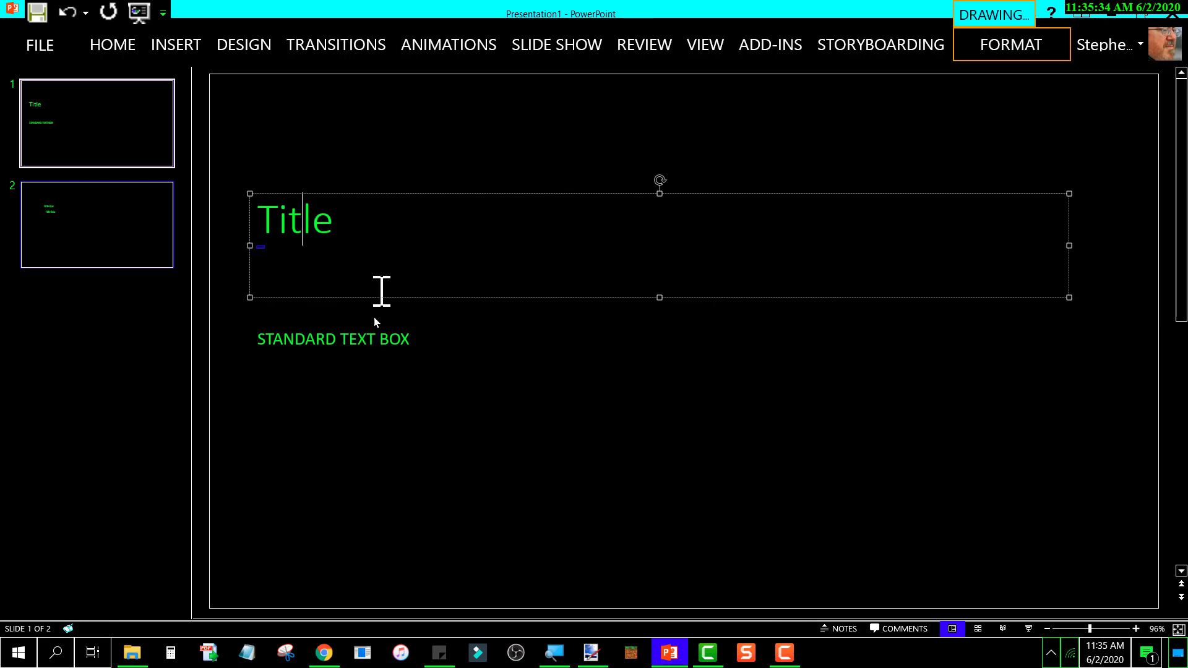
pyautogui.keyDown('shift'); pyautogui.click(342, 339); pyautogui.keyUp('shift')
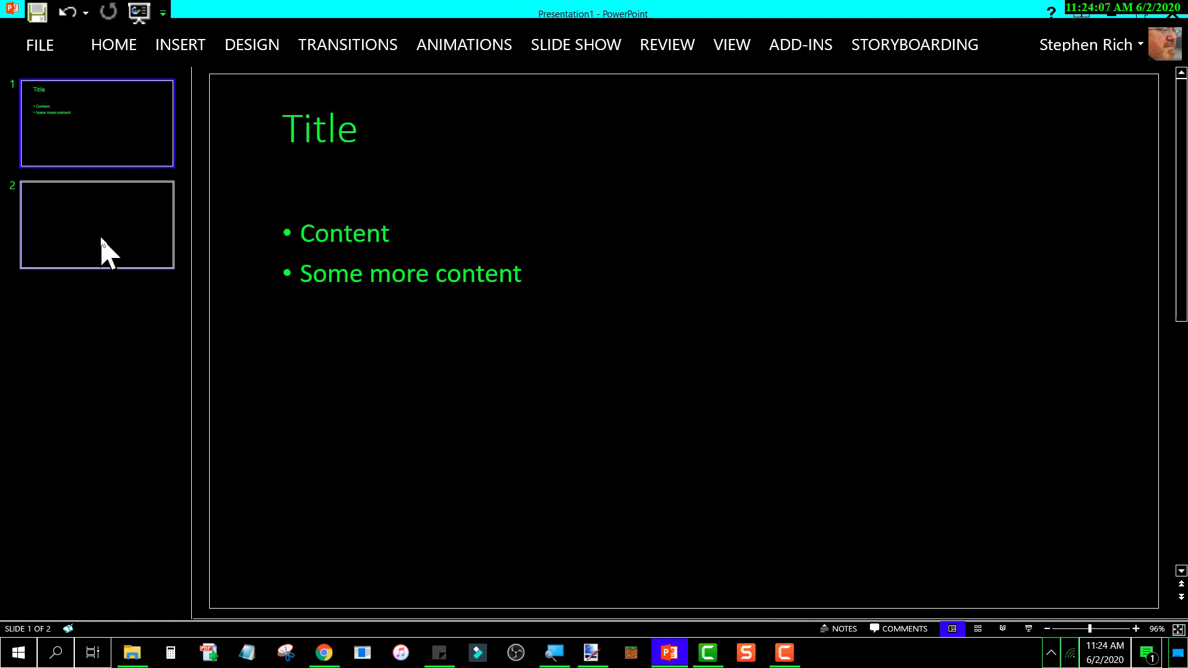
# Step: Add a text box reading 'Title box' on blank slide 2
pyautogui.click(101, 244)
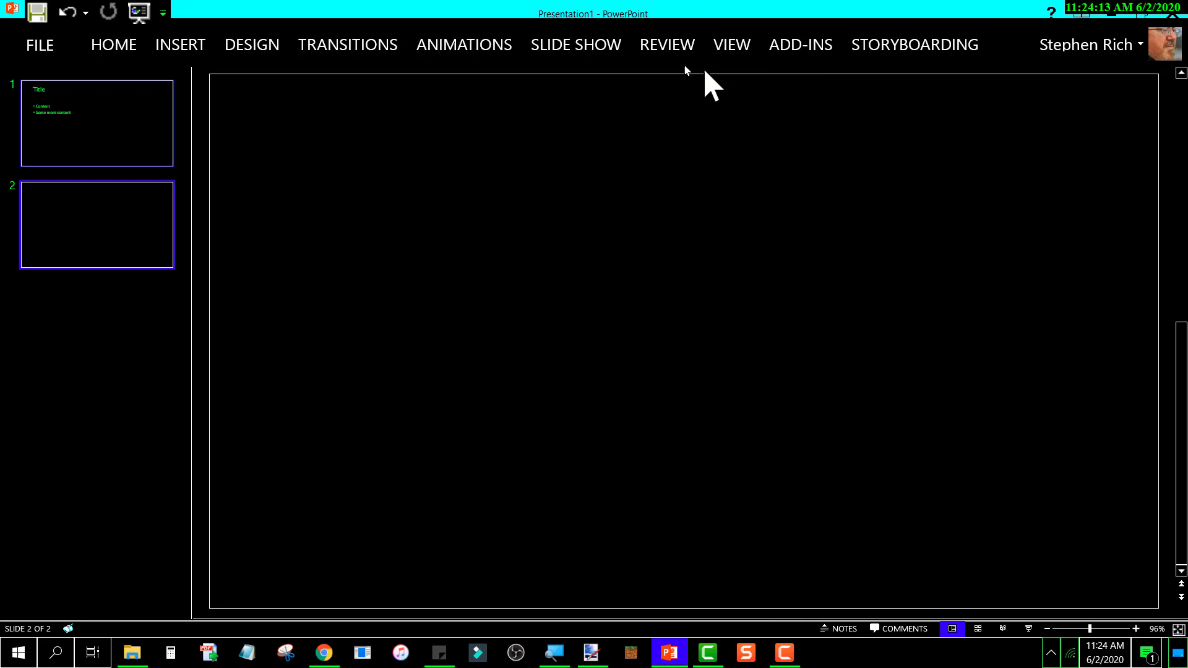
pyautogui.click(195, 51)
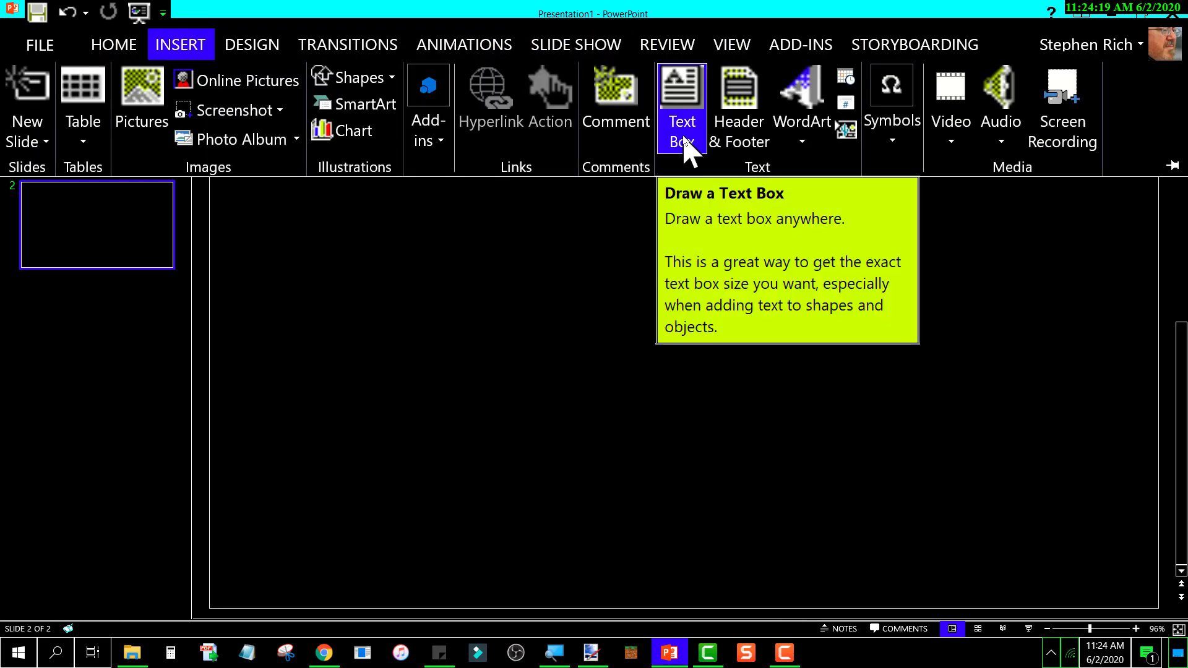
pyautogui.click(685, 150)
pyautogui.moveTo(342, 211); pyautogui.dragTo(691, 287)
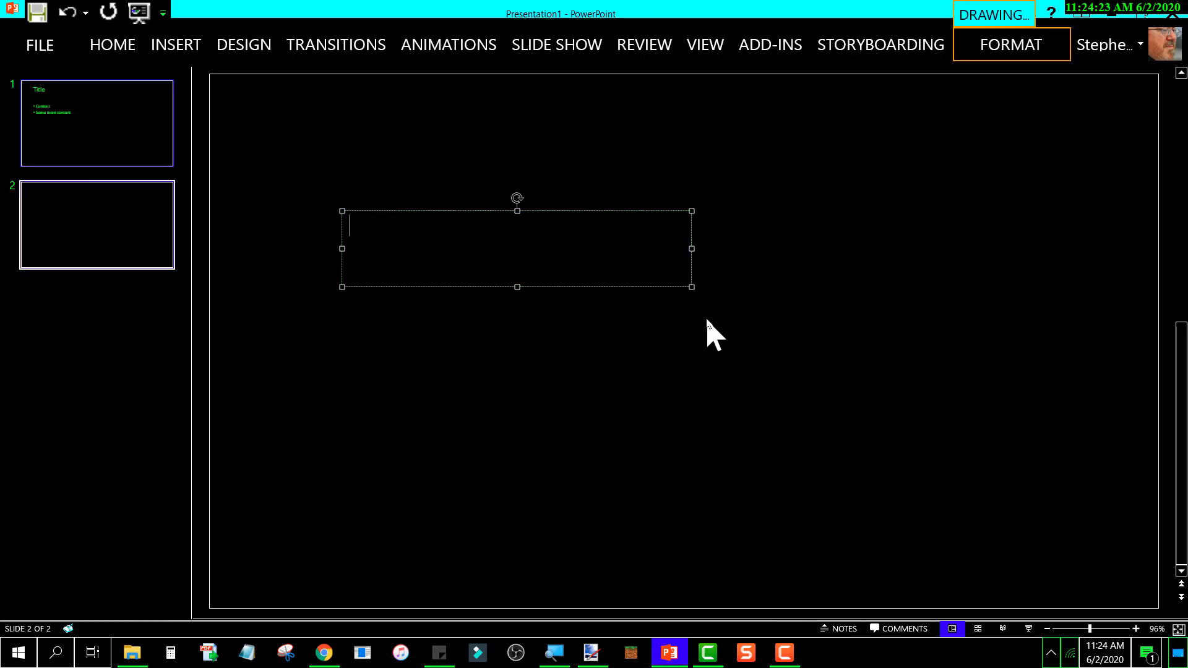
pyautogui.write('title')
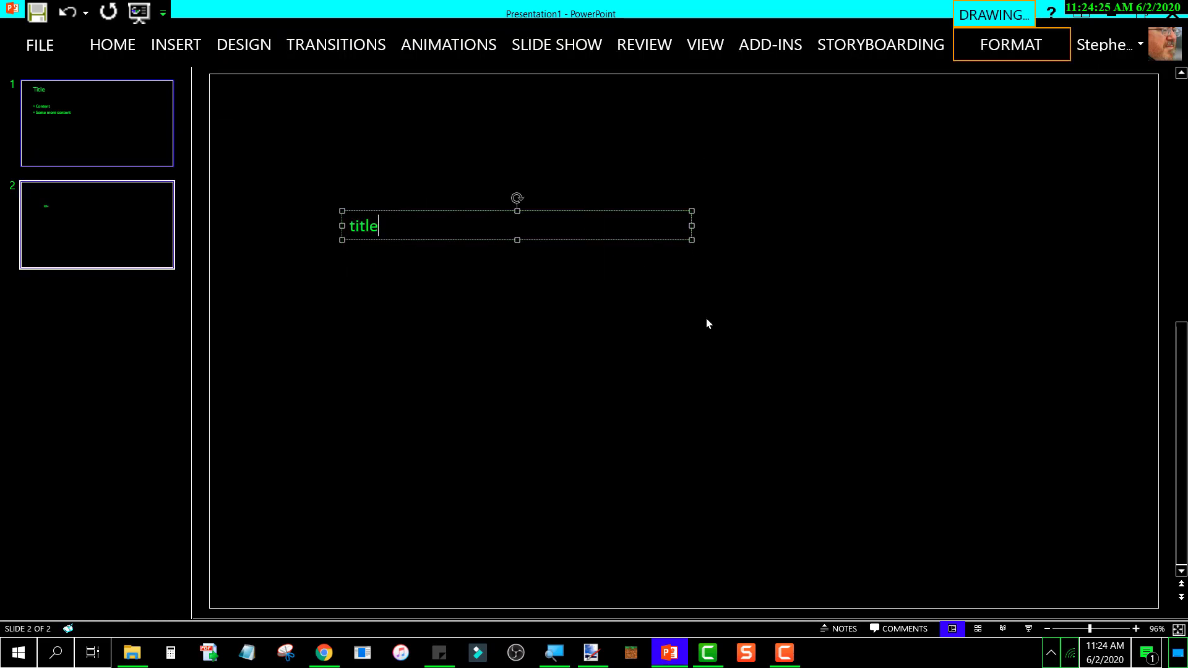
pyautogui.write(' box')
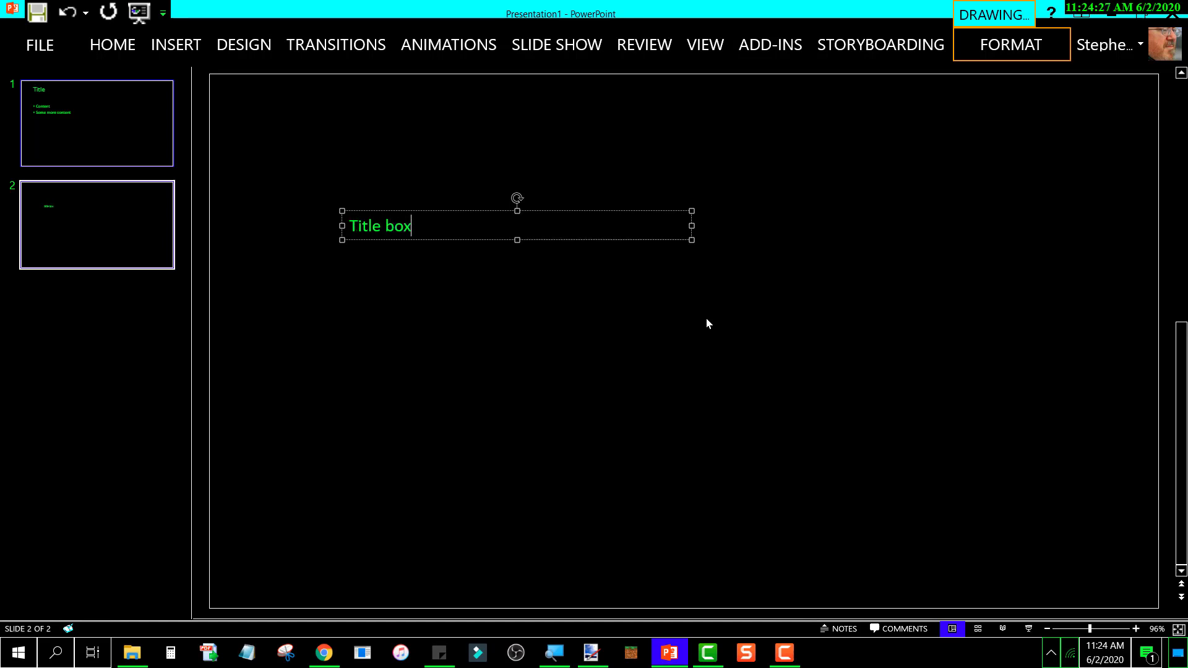
# Step: Paste a copy of the Title box text box and align it just below the original
pyautogui.click(706, 319)
pyautogui.click(472, 231)
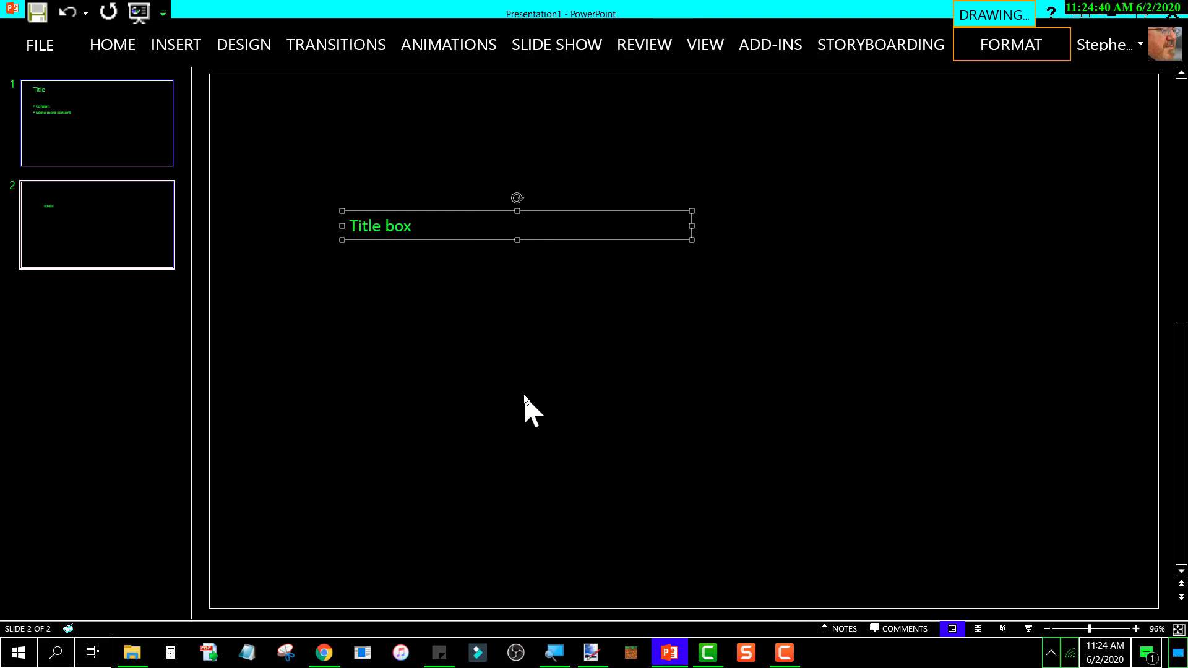
pyautogui.hotkey('ctrl', 'v')
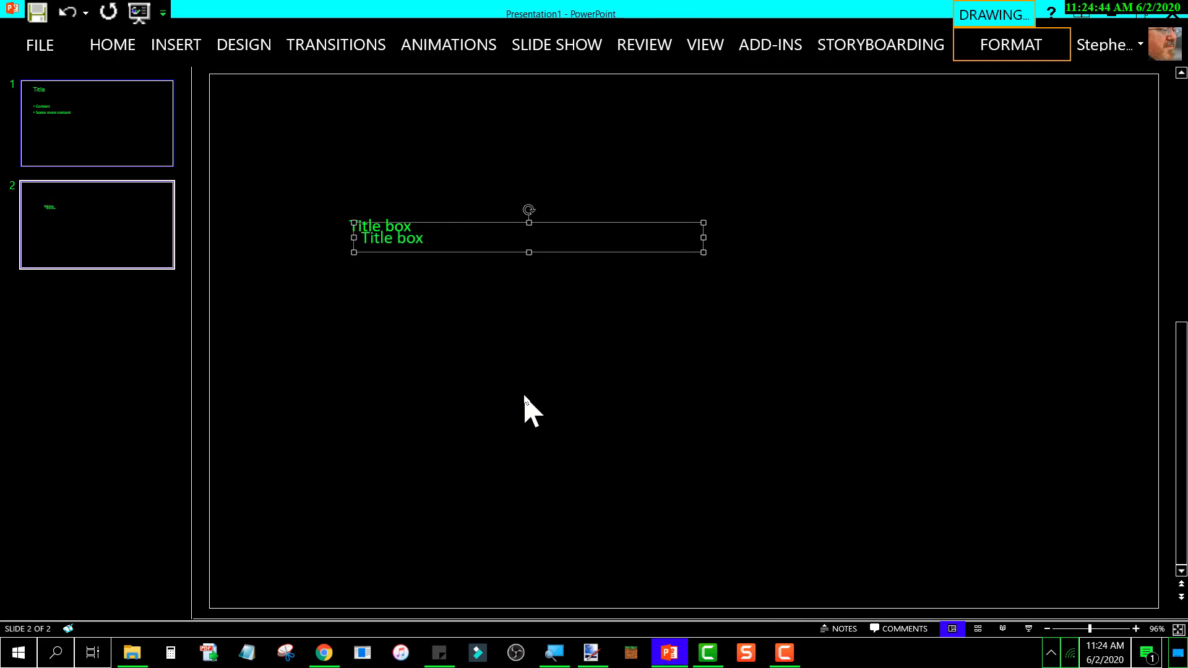
pyautogui.press('Down')
pyautogui.press('Down')
pyautogui.press('Down')
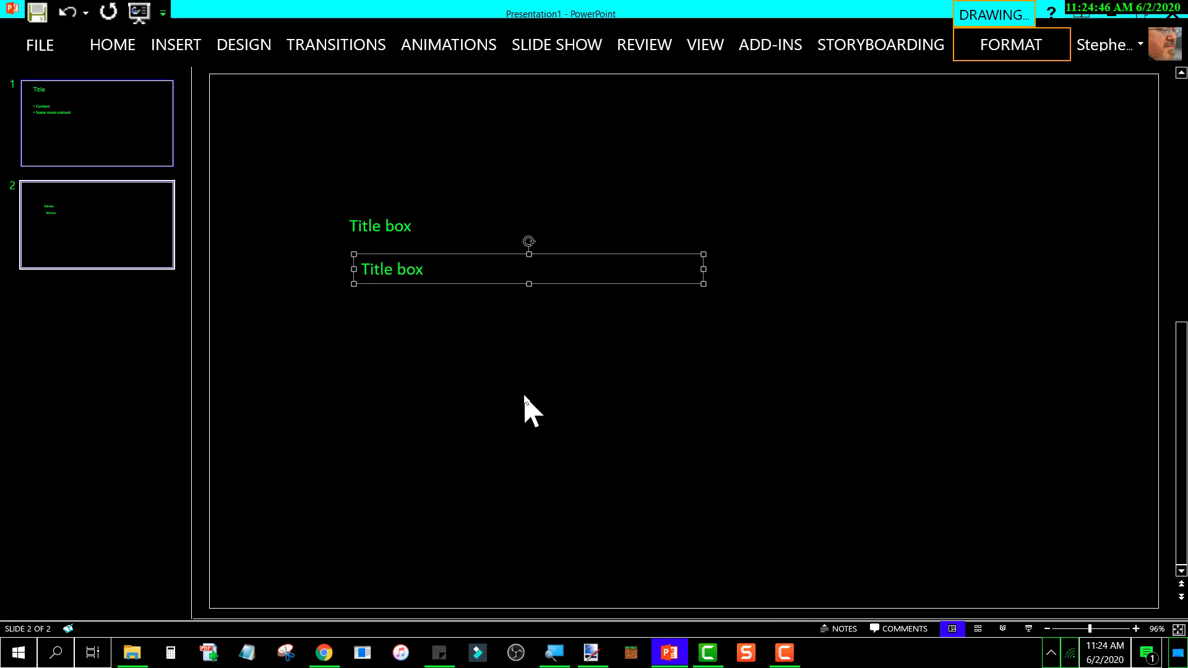
pyautogui.hotkey('ctrl', 'Up')
pyautogui.hotkey('ctrl', 'Left')
pyautogui.hotkey('ctrl', 'Left')
pyautogui.hotkey('ctrl', 'Left')
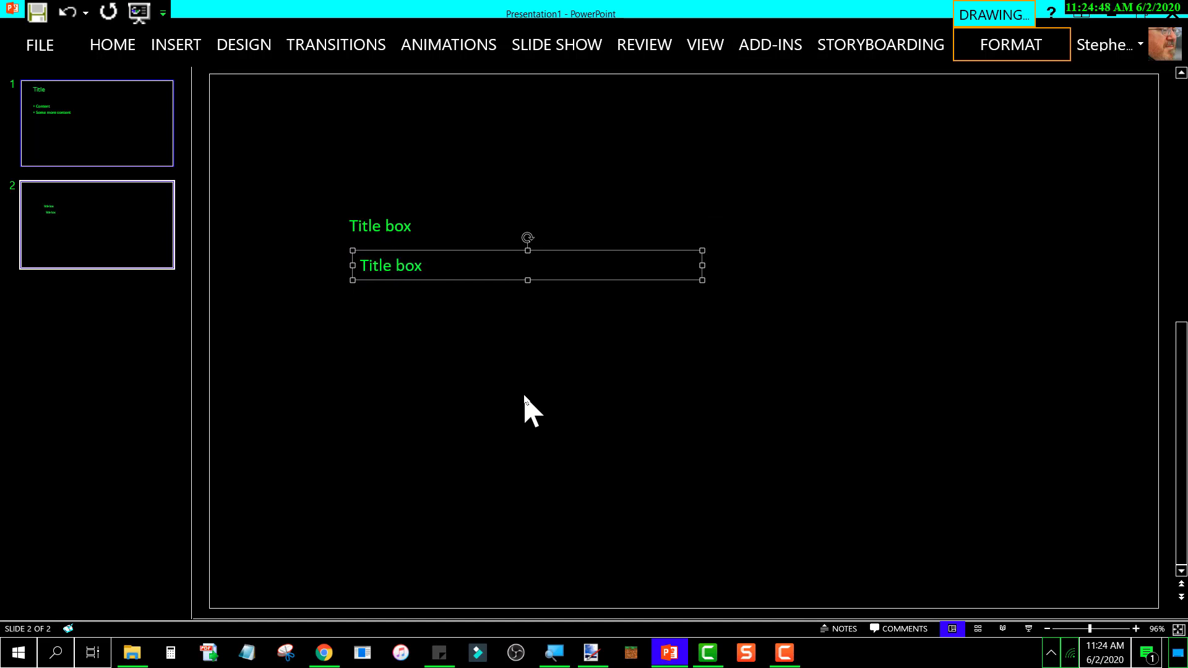
# Step: Select both Title box text boxes and group them with Ctrl+G
pyautogui.click(403, 226)
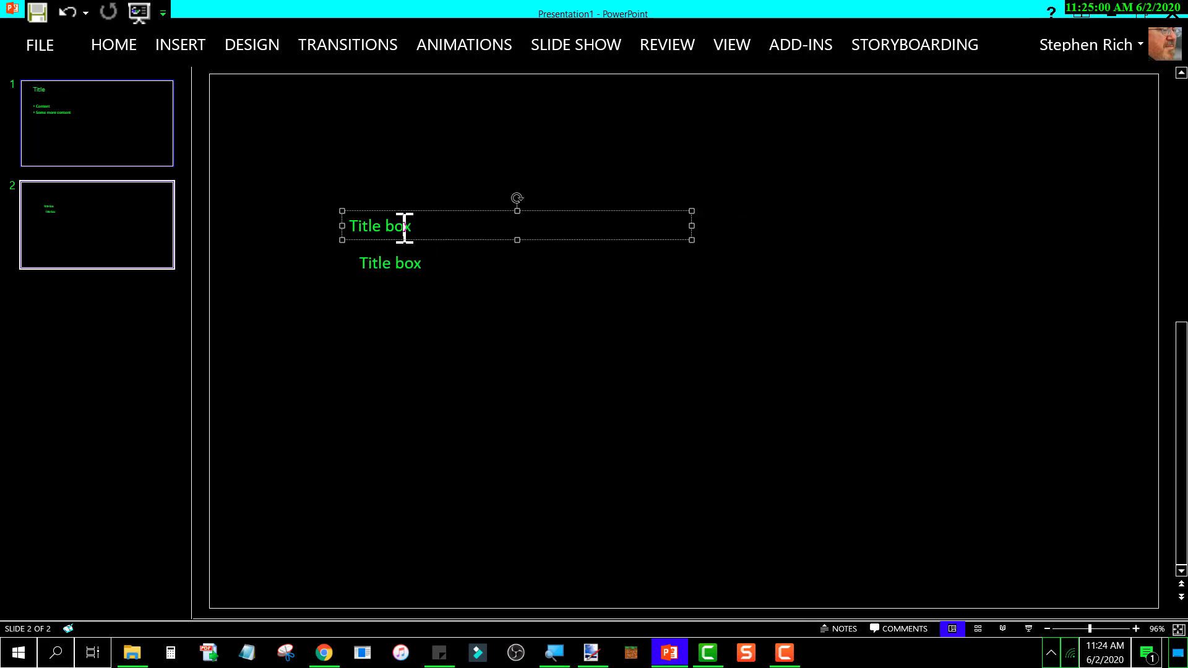
pyautogui.keyDown('shift'); pyautogui.click(422, 272); pyautogui.keyUp('shift')
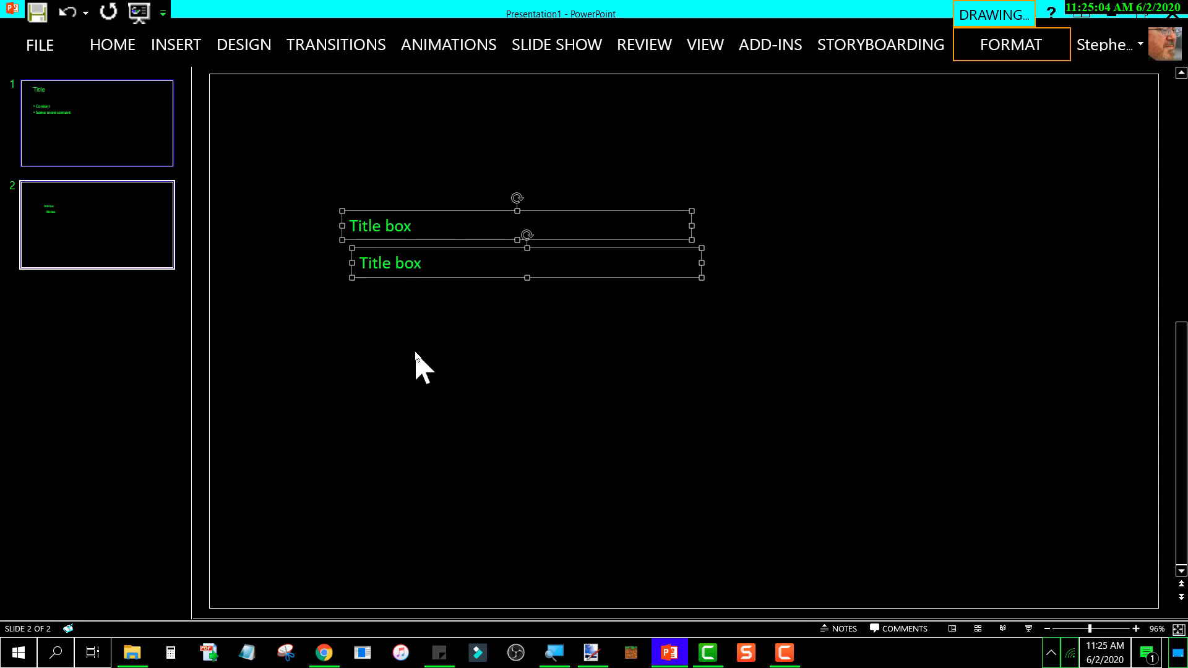
pyautogui.hotkey('ctrl', 'g')
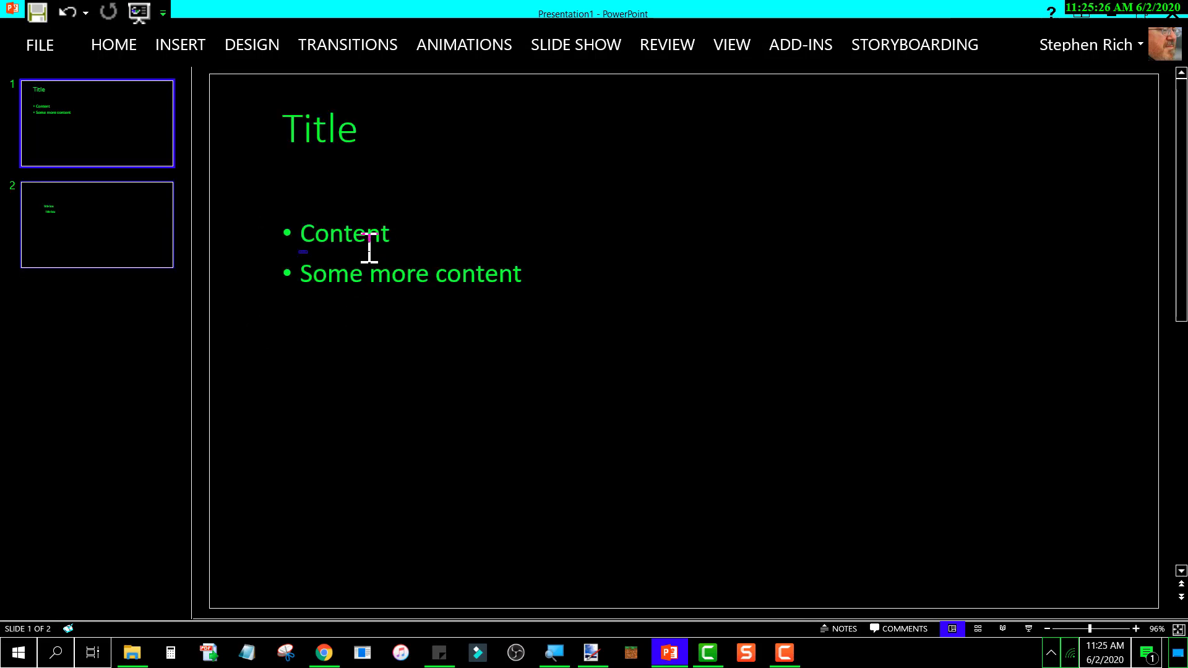
pyautogui.click(370, 247)
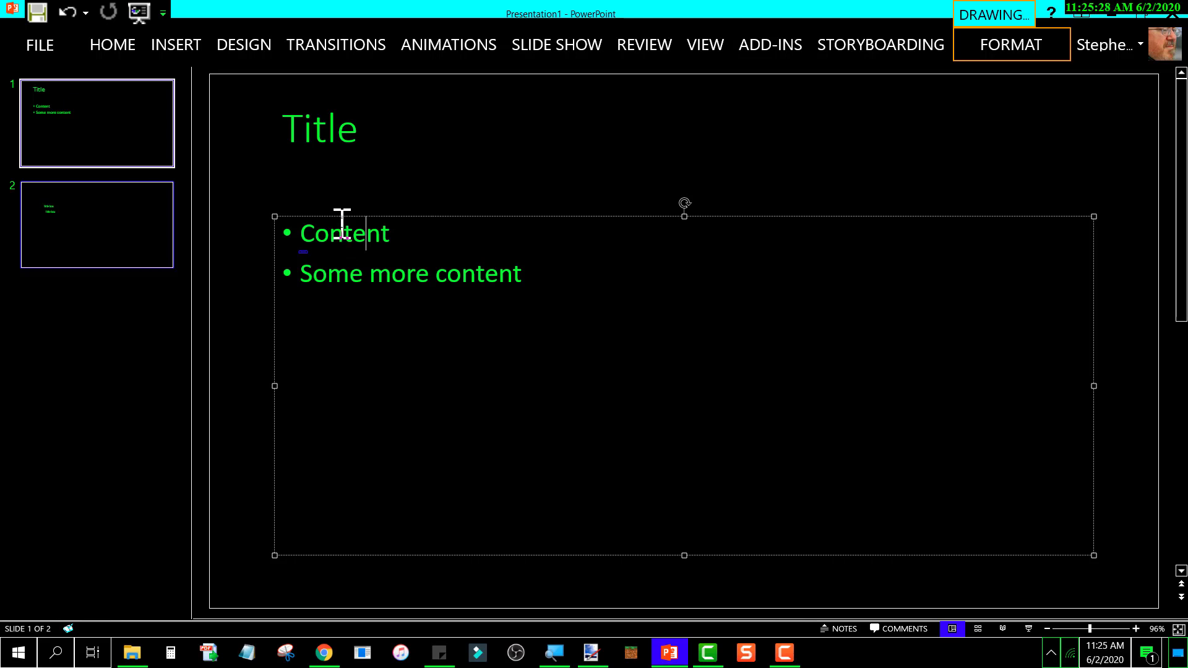
pyautogui.click(336, 204)
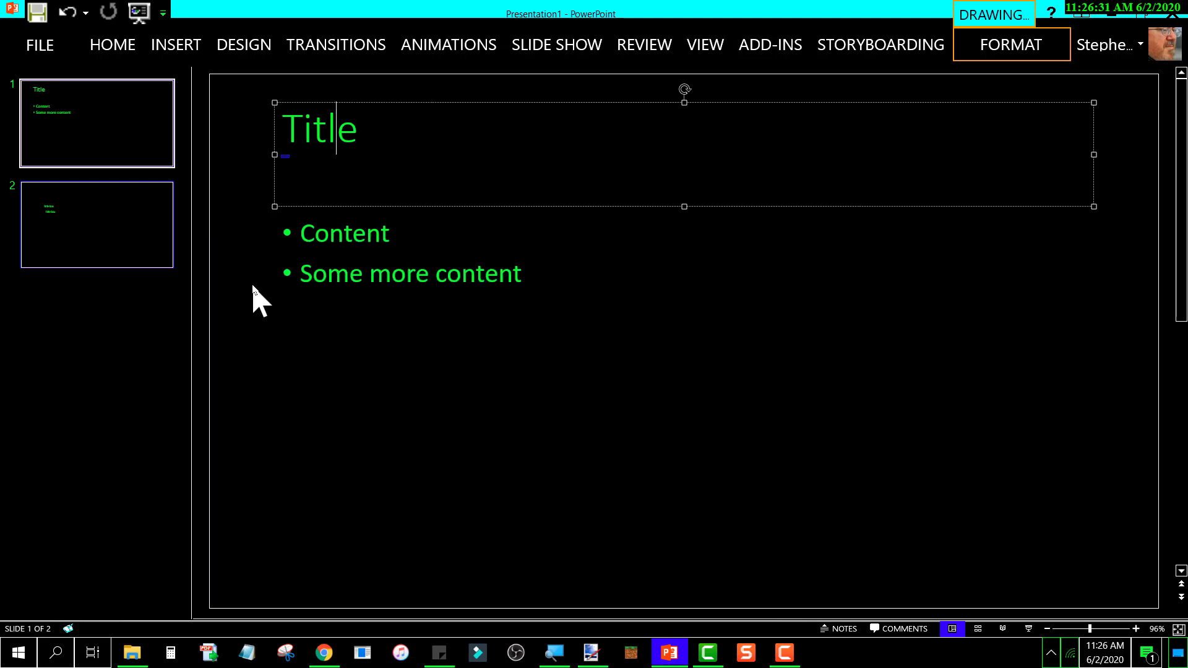
# Step: Return to slide 2 to view its grouped Title box text boxes
pyautogui.click(138, 259)
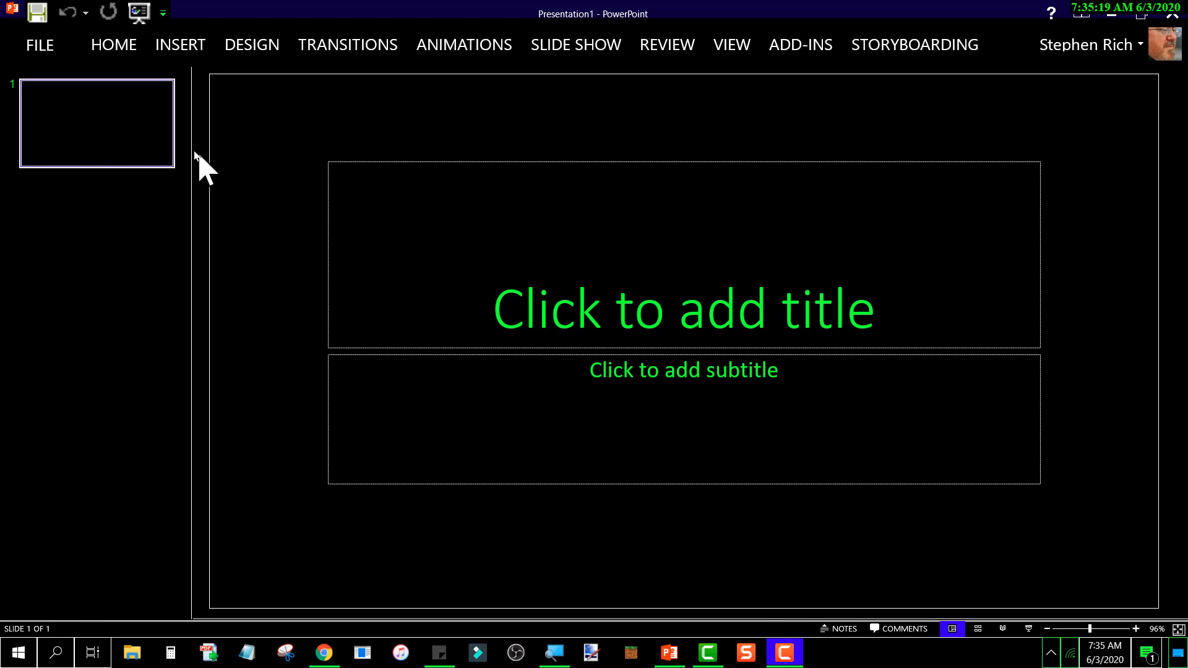
# Step: Show the New Slide layout gallery from the Home tab of the new presentation
pyautogui.click(118, 46)
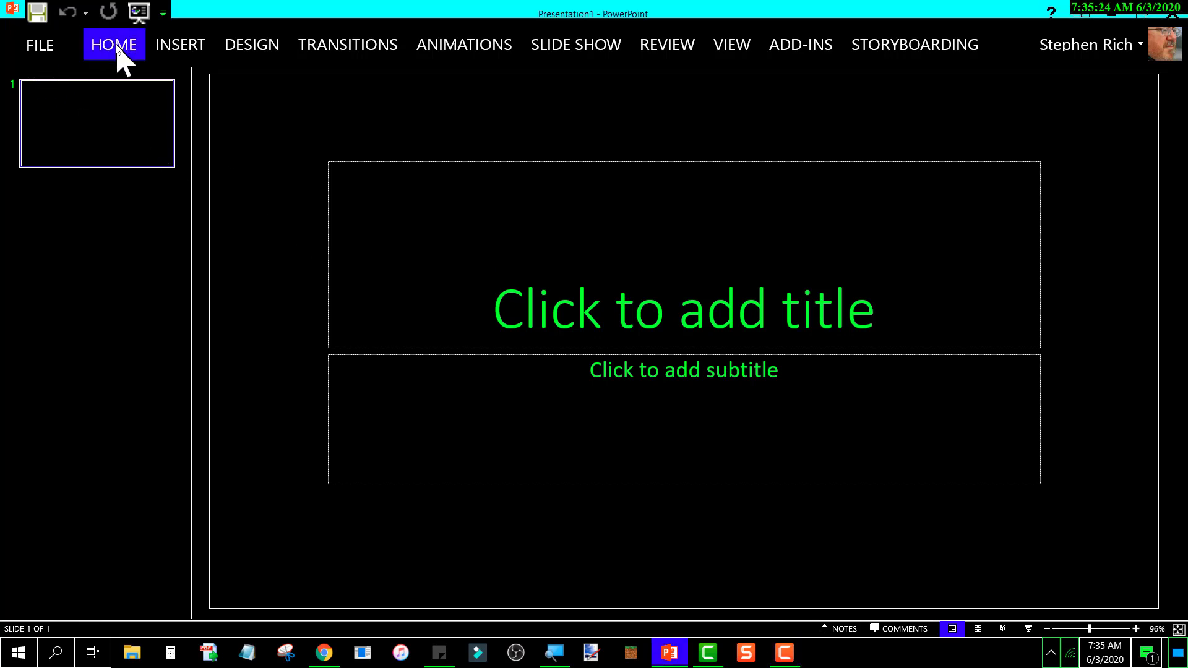
pyautogui.click(114, 52)
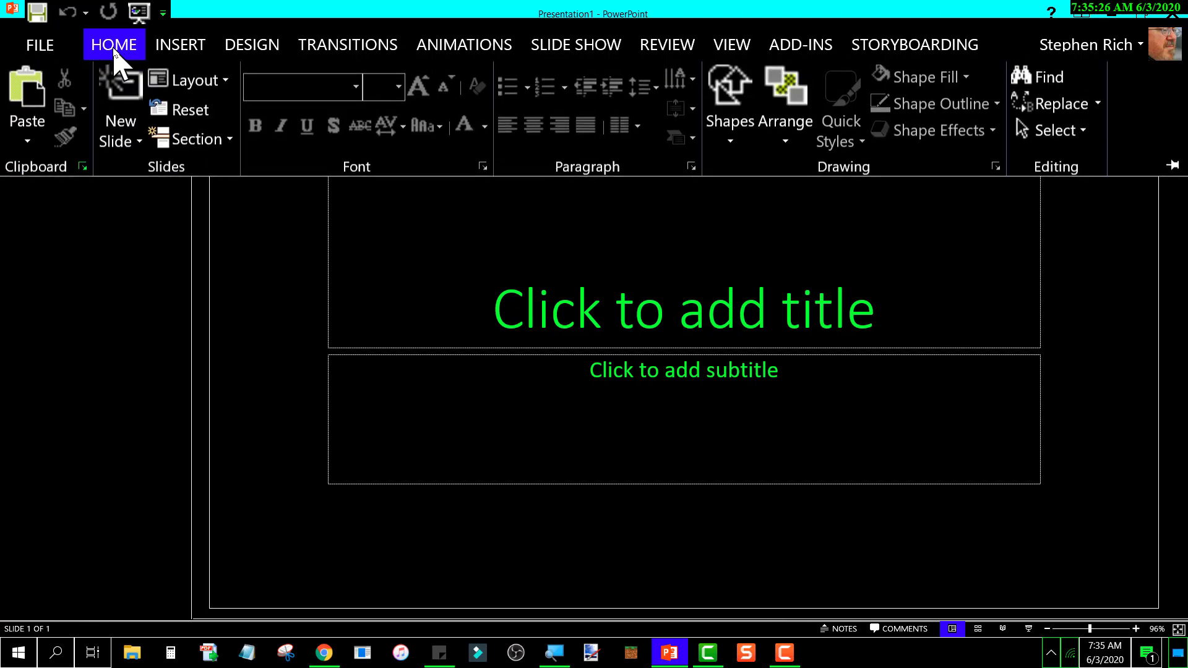
pyautogui.click(121, 143)
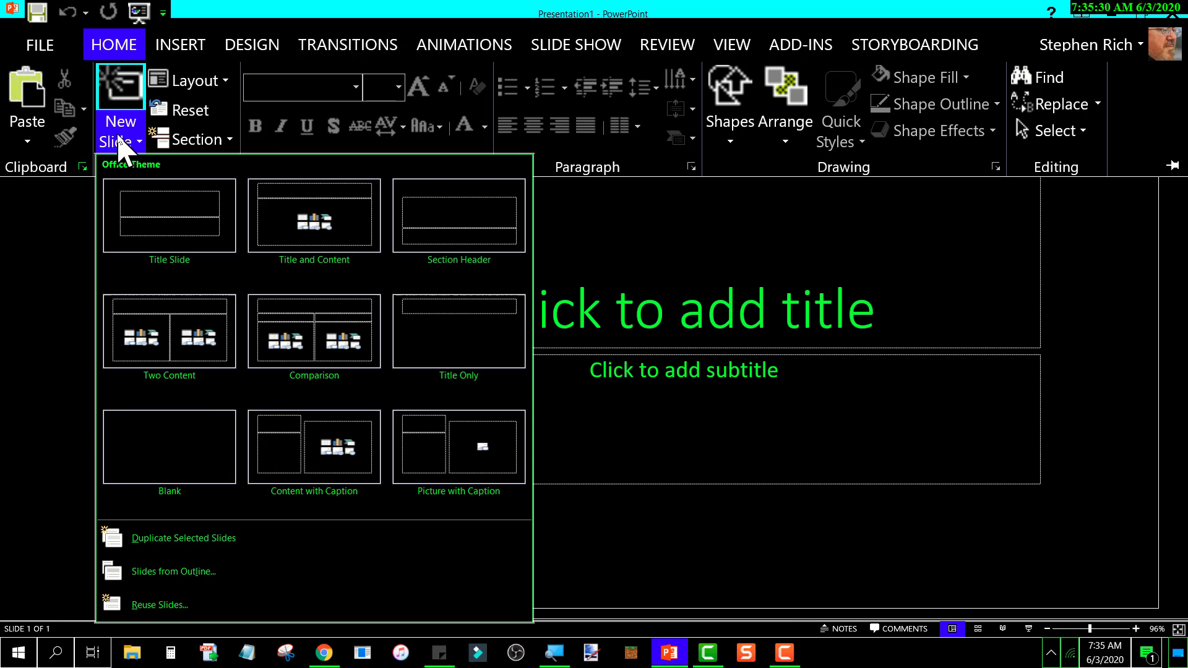